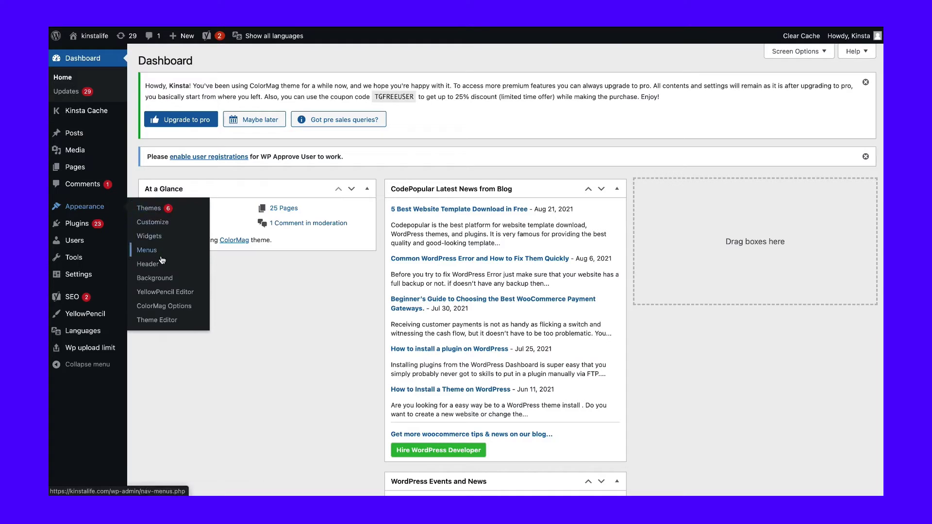
- Go to the Header Media panel and start choosing a new header image
left_click(161, 264)
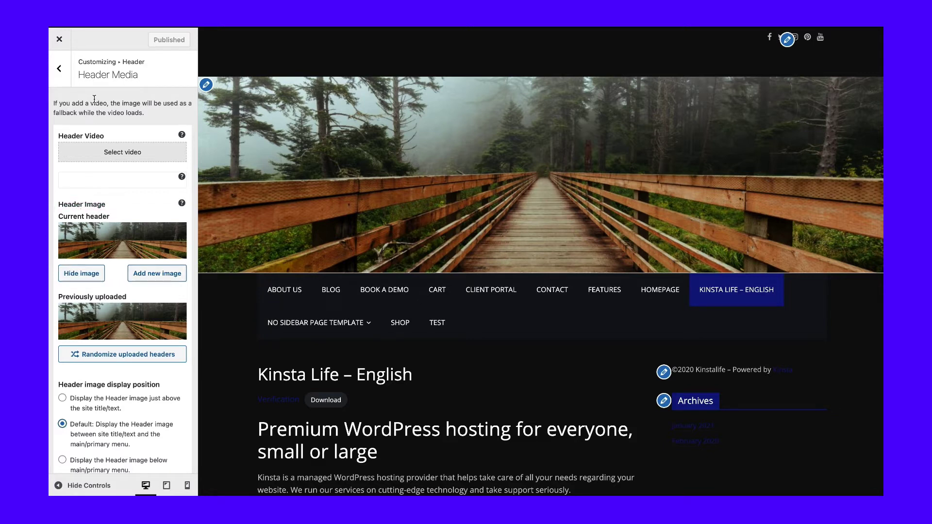
scroll(104, 202, "down", 1)
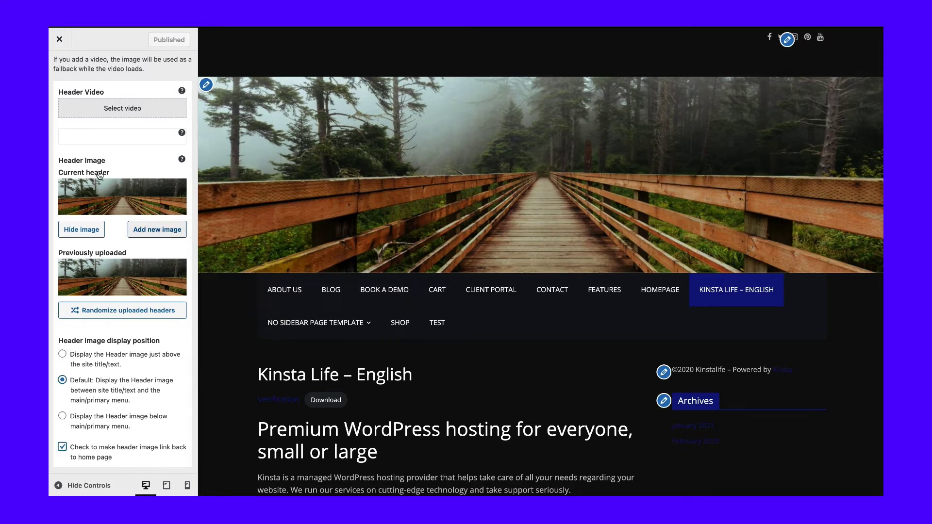
left_click(150, 230)
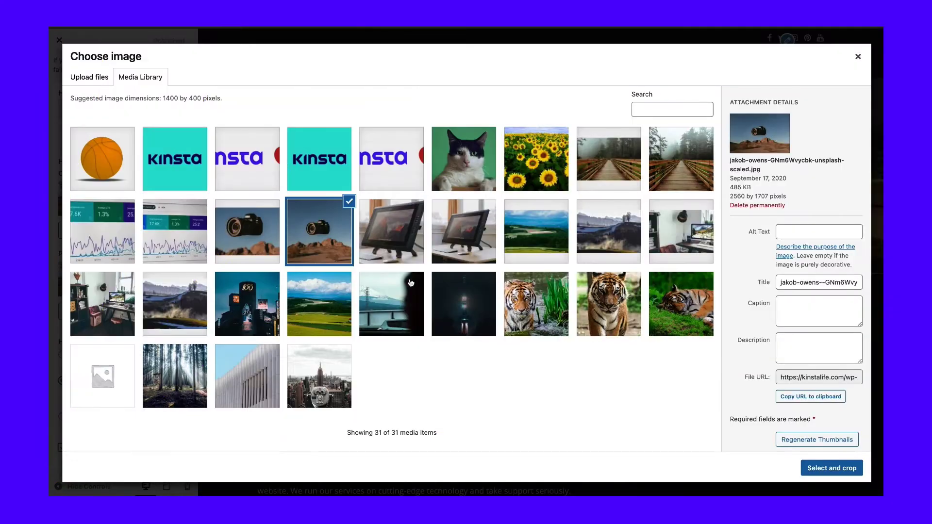
- Choose the floating camera photo from the library and proceed to Select and crop
left_click(324, 242)
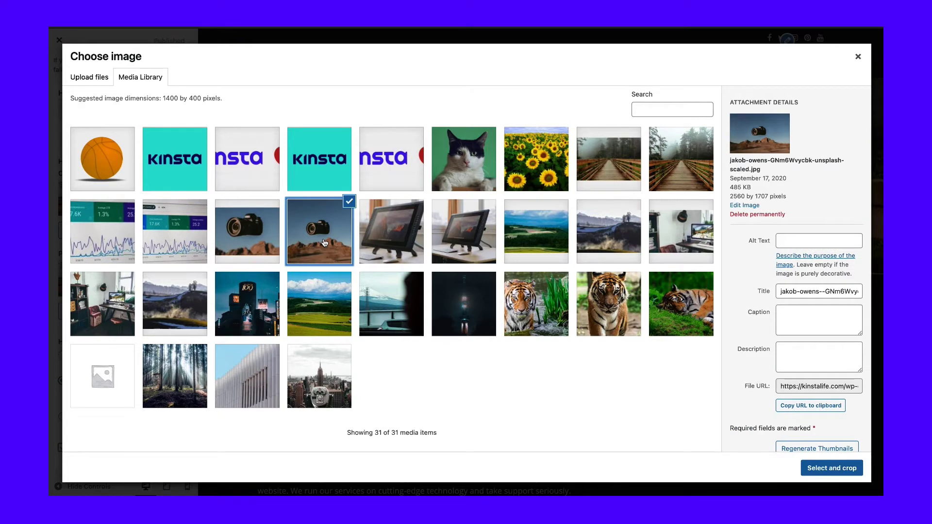
left_click(832, 468)
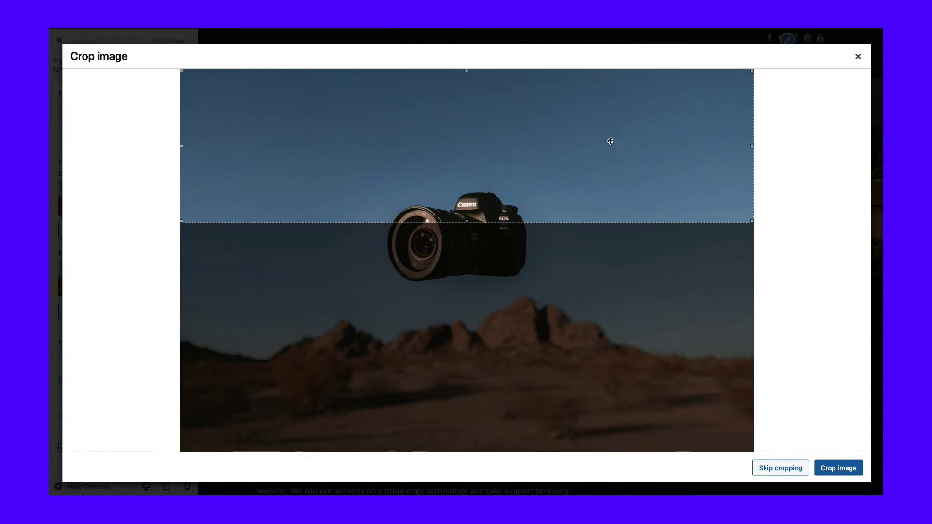
- Adjust the crop box to a band framing the camera, tweaking its position and bottom edge
left_click_drag(610, 140, 612, 230)
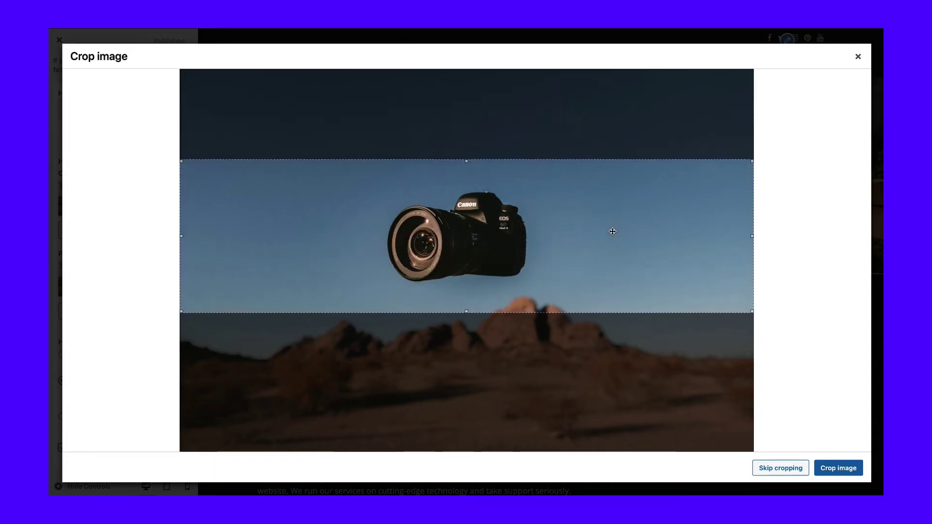
left_click_drag(612, 230, 612, 228)
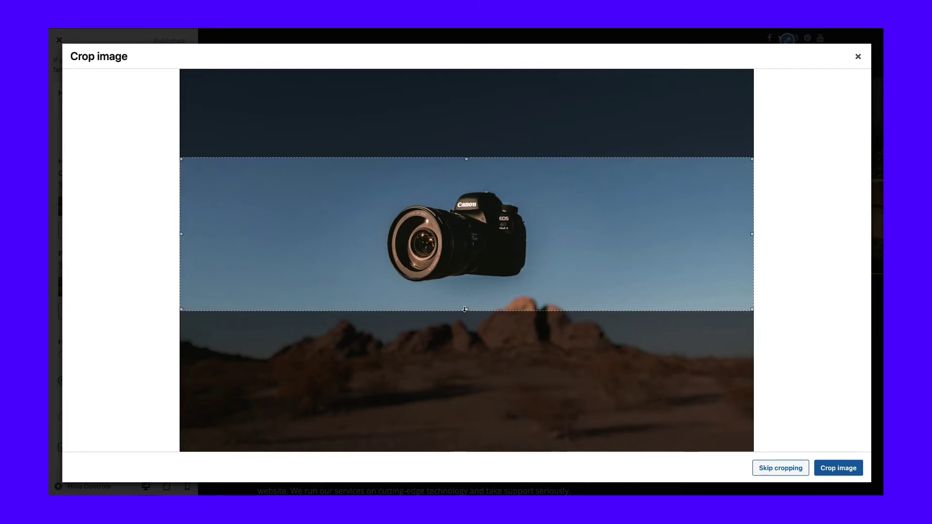
mouse_move(464, 309)
left_mouse_down()
mouse_move(466, 331)
mouse_move(468, 297)
left_mouse_up()
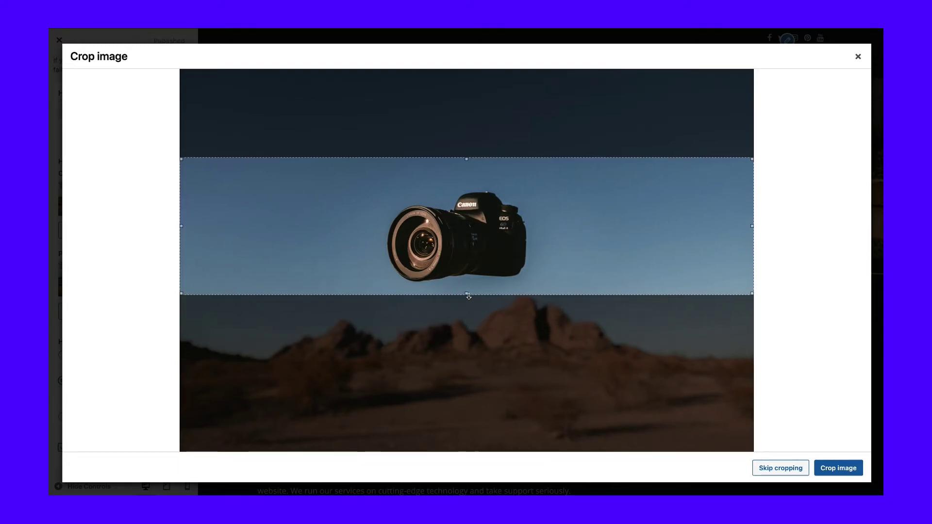
left_click_drag(572, 232, 572, 237)
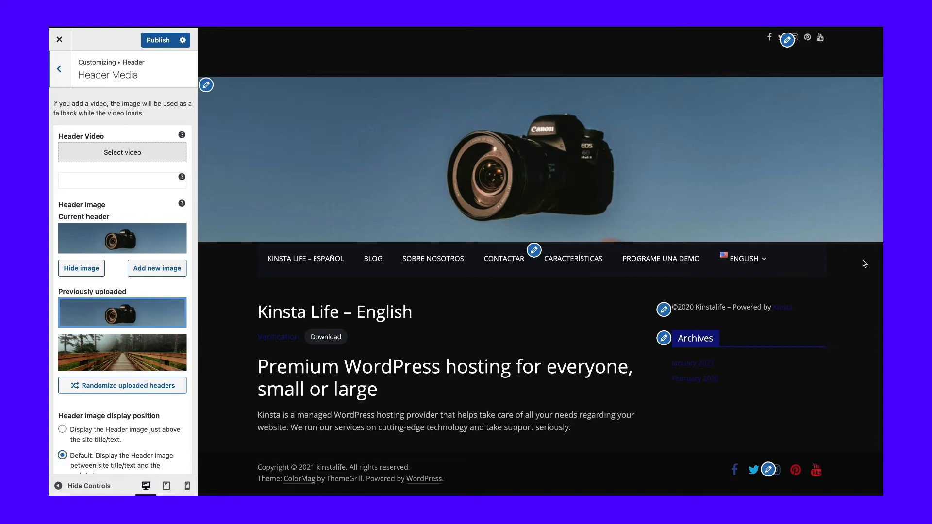
scroll(863, 264, "down", 1)
scroll(864, 264, "up", 1)
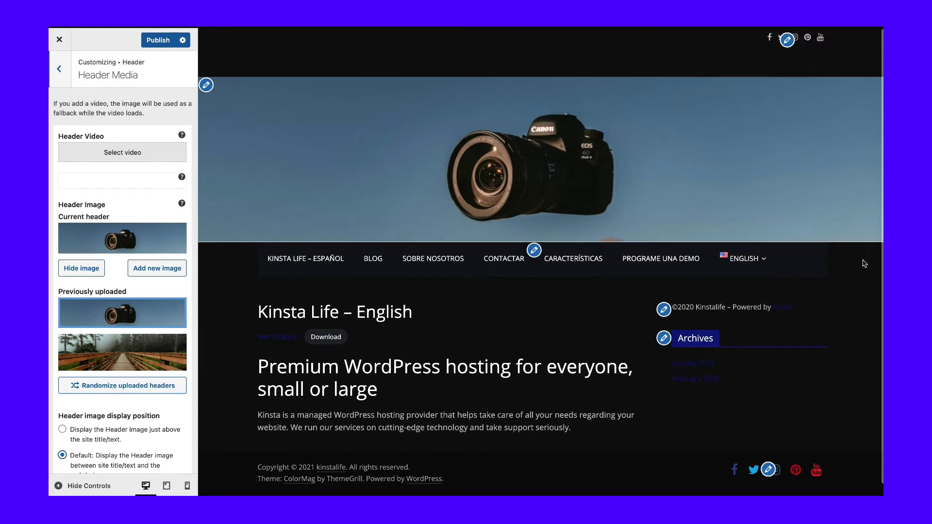
scroll(864, 264, "down", 1)
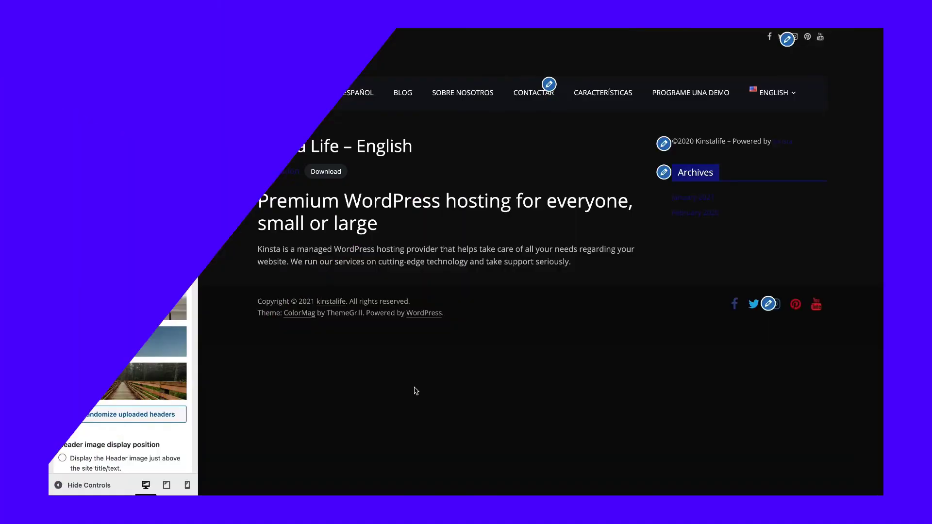
- Add the sunflower field image as a header and enable Randomize uploaded headers
left_click(105, 260)
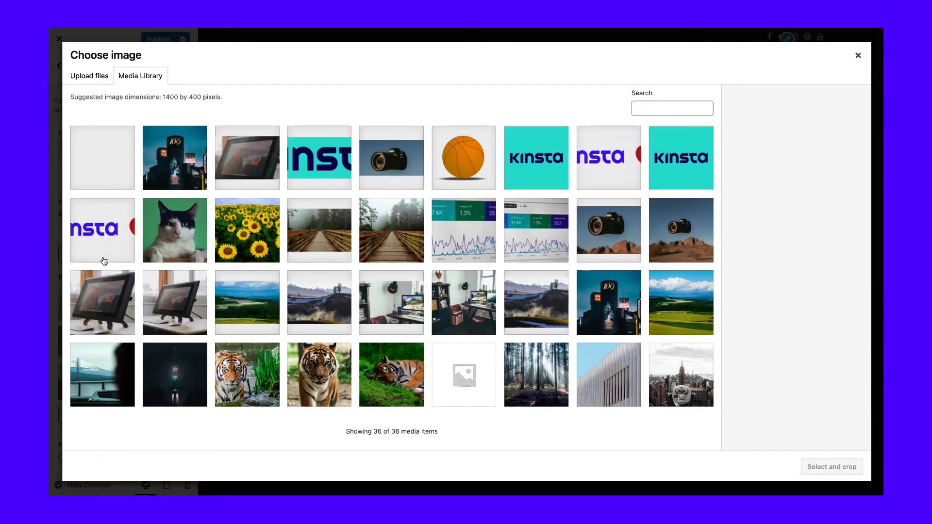
left_click(120, 165)
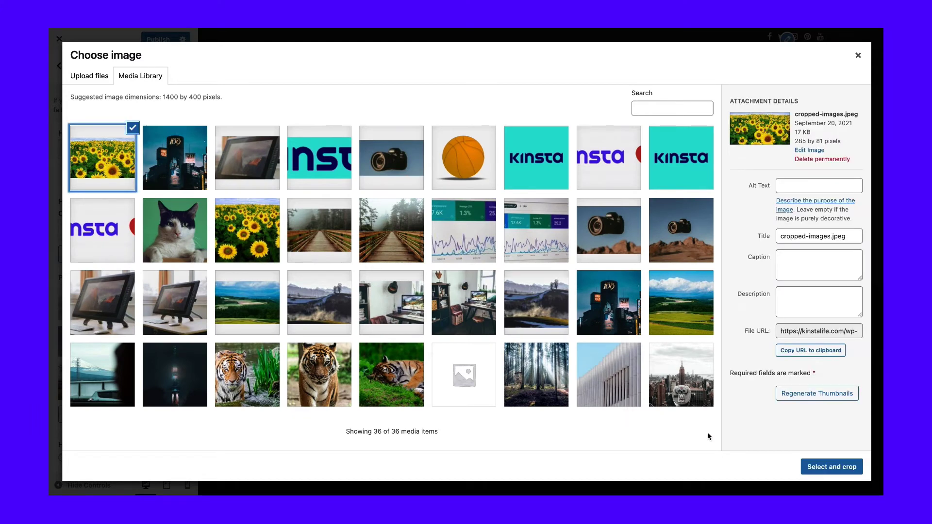
left_click(829, 467)
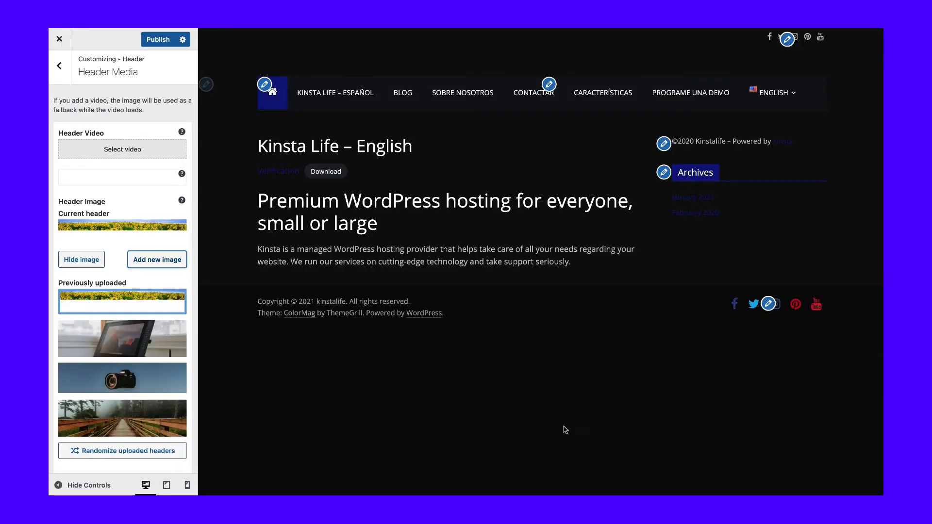
left_click(115, 451)
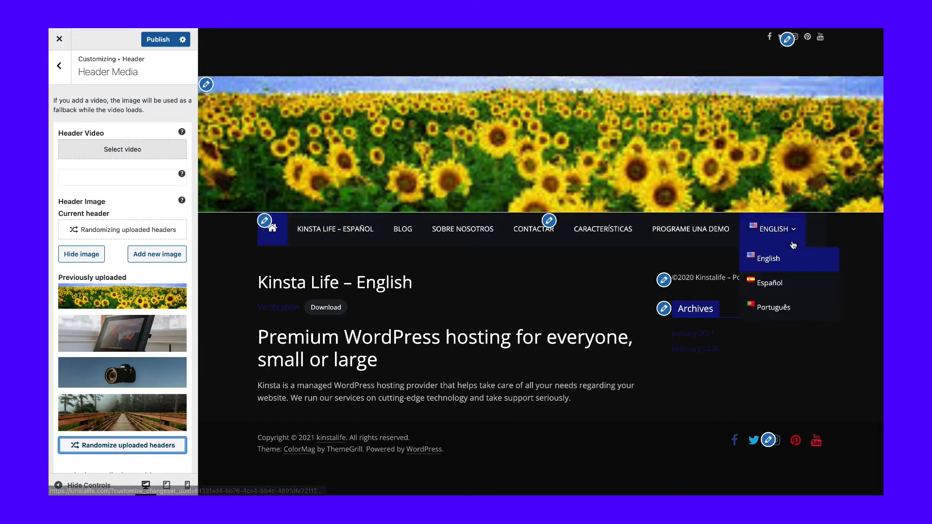
scroll(104, 273, "down", 2)
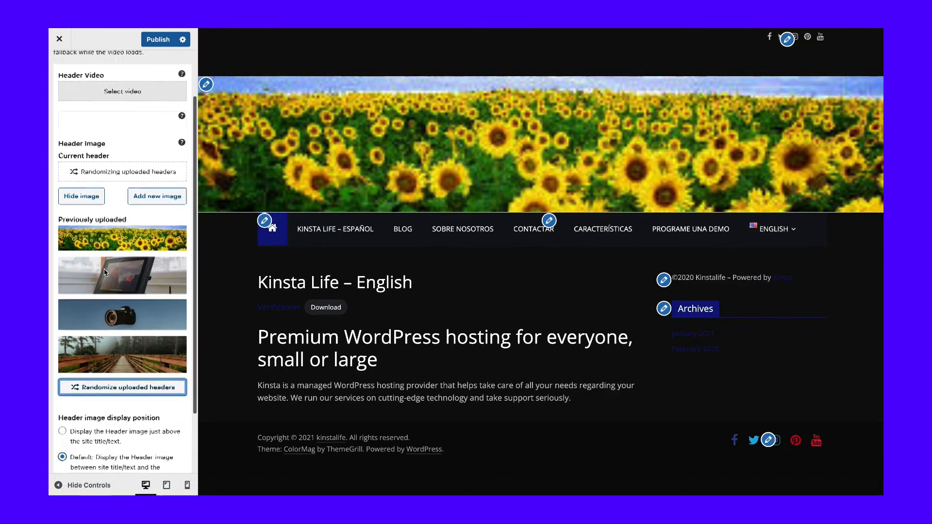
scroll(104, 272, "down", 2)
scroll(104, 272, "down", 1)
scroll(104, 272, "up", 1)
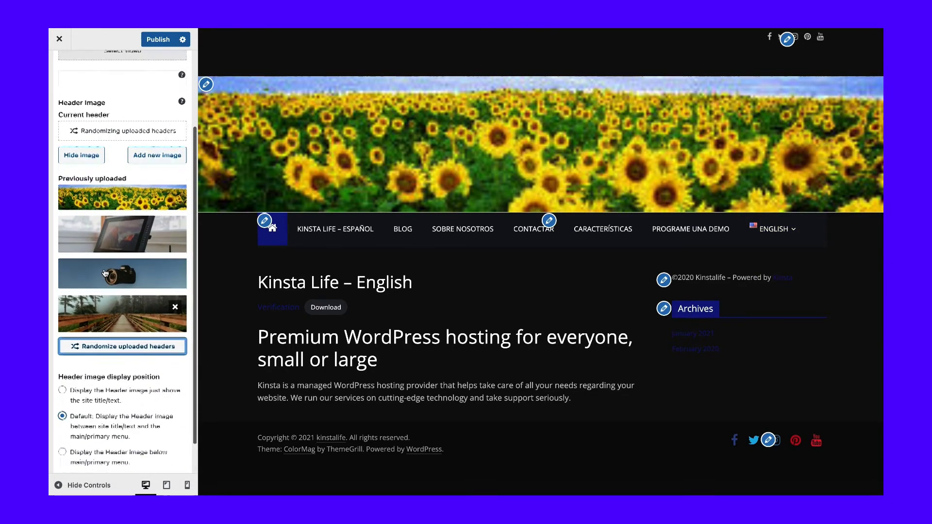
scroll(104, 272, "up", 2)
scroll(105, 273, "up", 1)
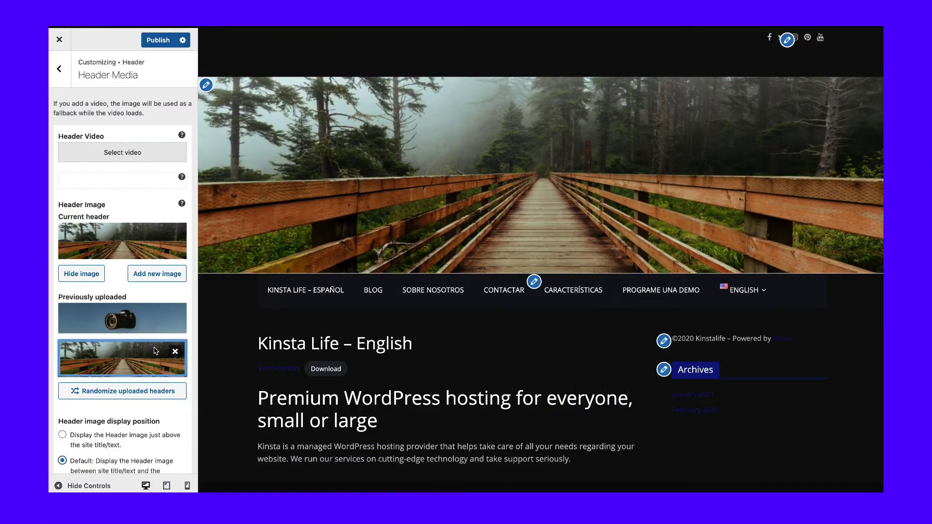
- Publish the header image changes
left_click(159, 41)
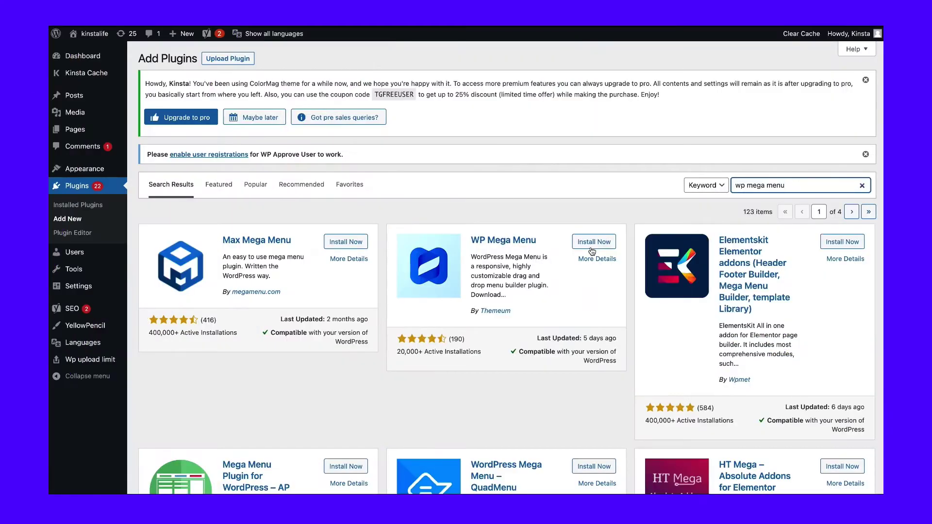
- Install the WP Mega Menu plugin and activate it
left_click(592, 245)
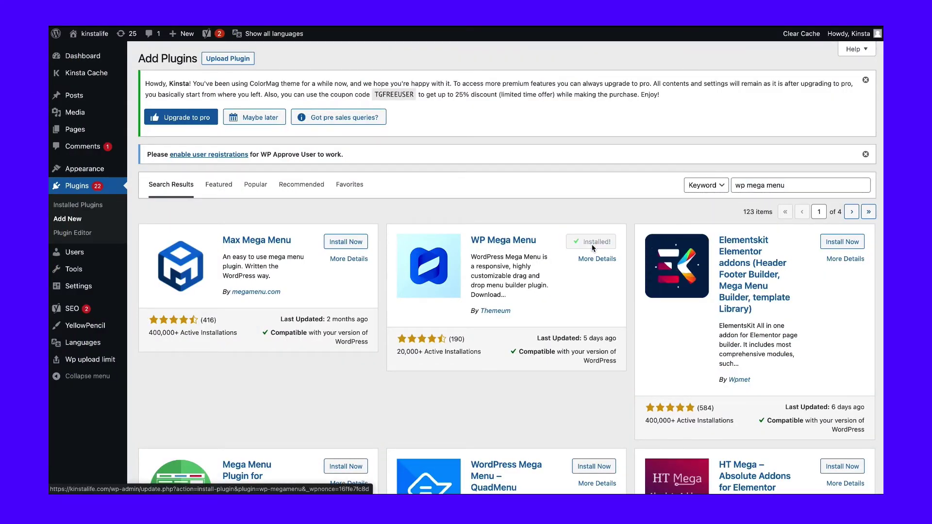
left_click(593, 248)
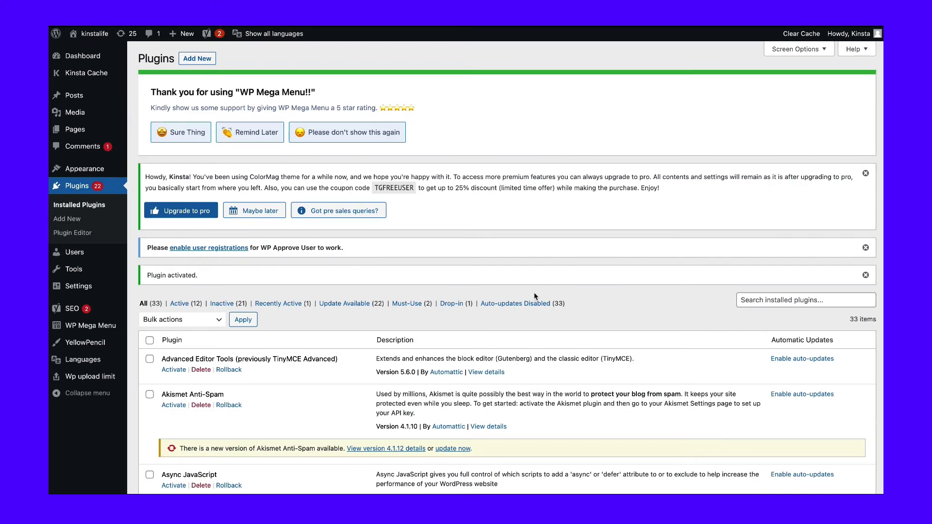
mouse_move(91, 326)
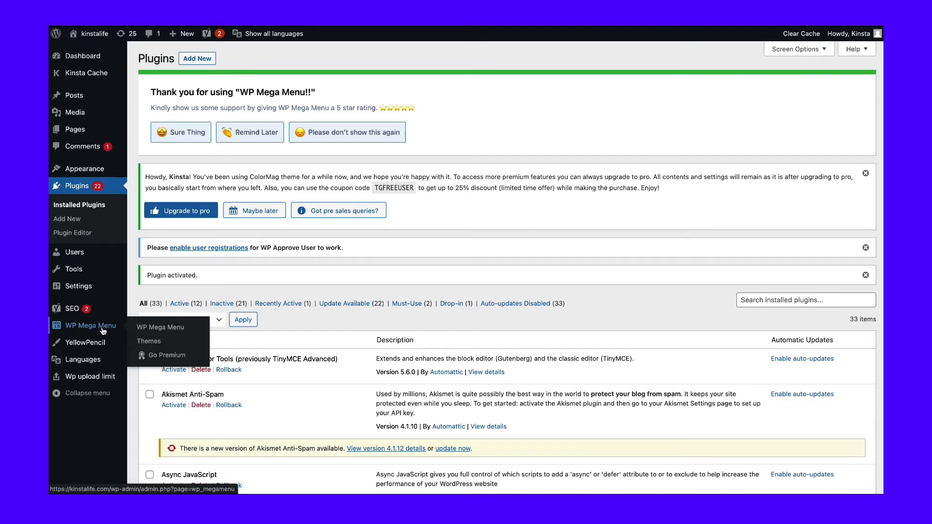
- Review the classic-blue theme's settings in WP Mega Menu Themes, then head to the Menus page
left_click(149, 349)
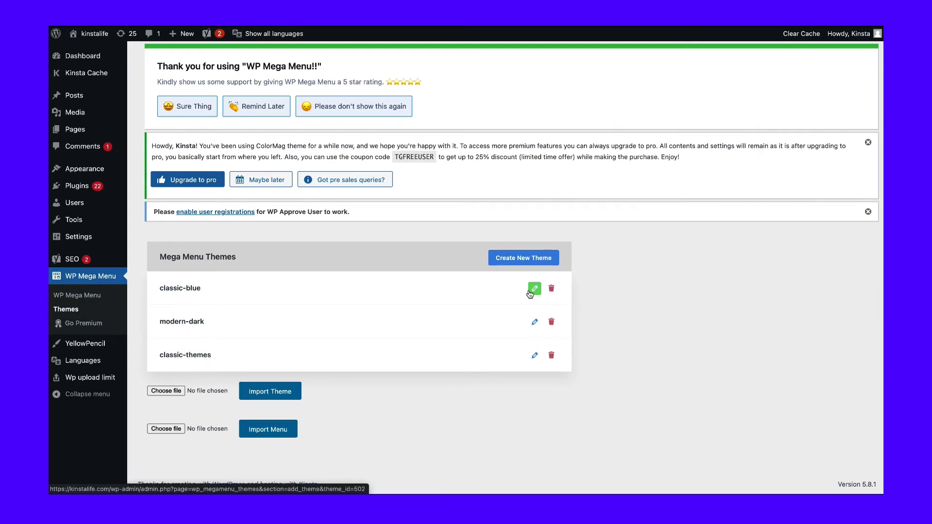
left_click(533, 290)
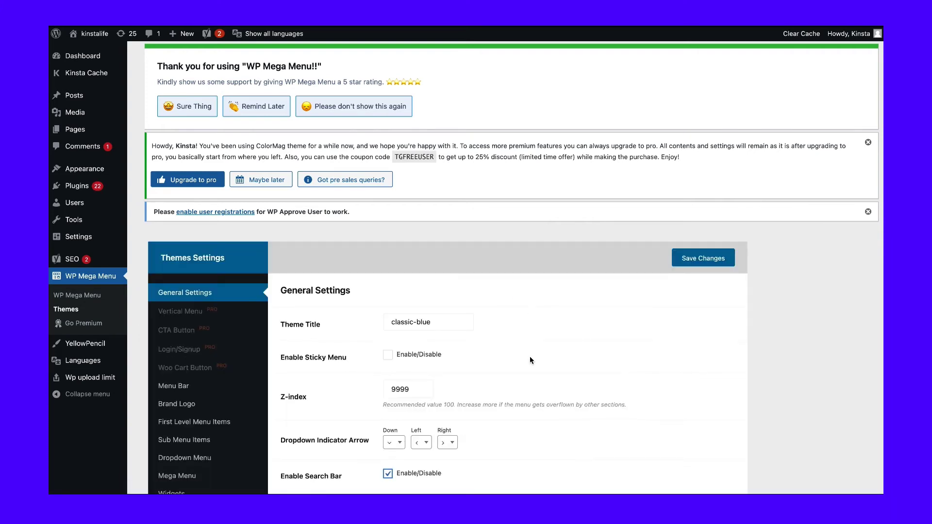
scroll(530, 359, "down", 3)
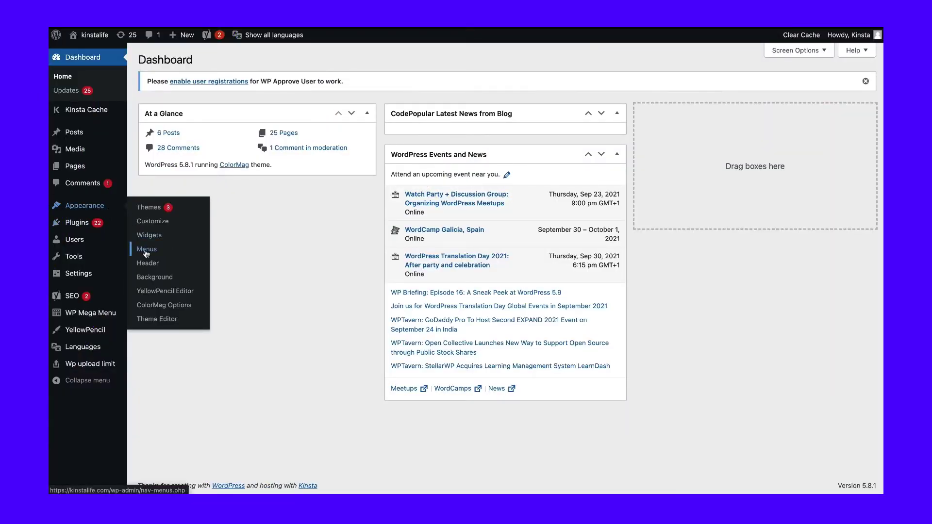
left_click(146, 253)
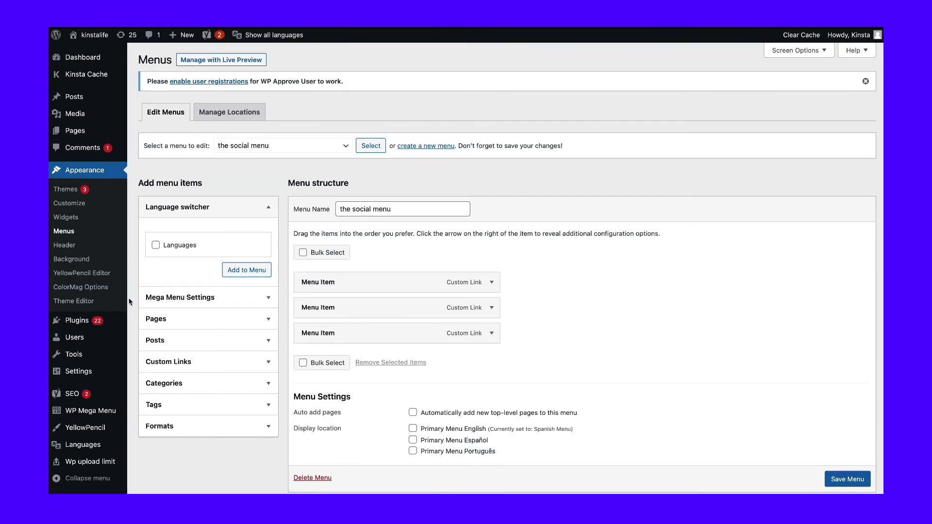
- Expand the Mega Menu Settings panel for the social menu
left_click(238, 299)
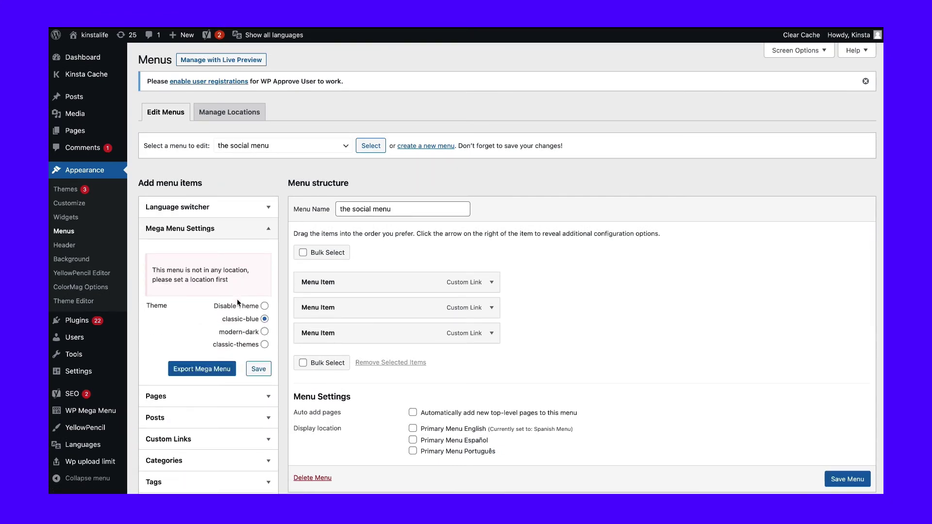
scroll(193, 317, "down", 1)
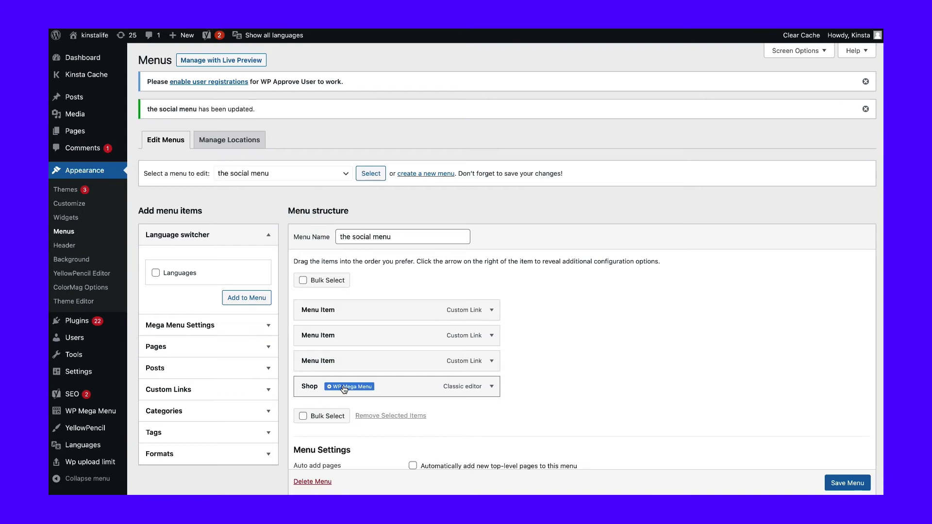
- Switch Mega Menu to YES for Shop and add a single-column row to its dropdown
left_click(343, 387)
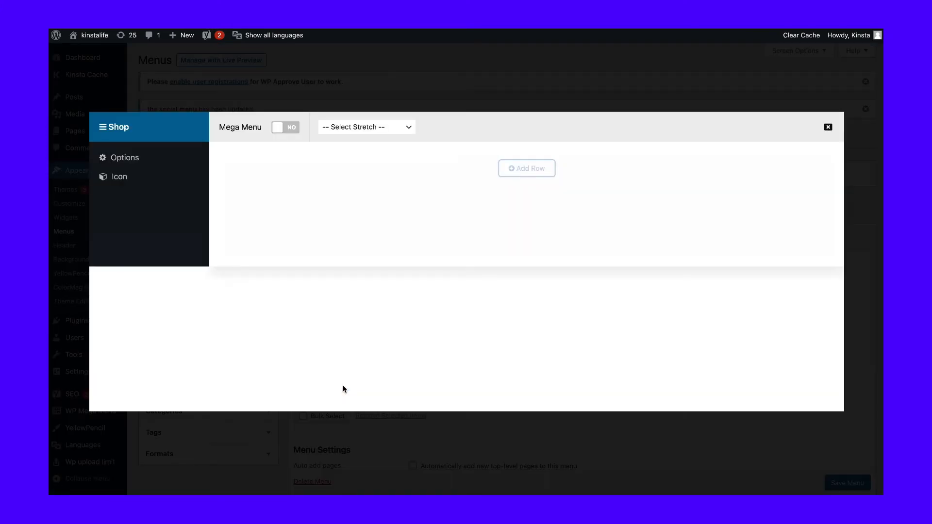
left_click(285, 127)
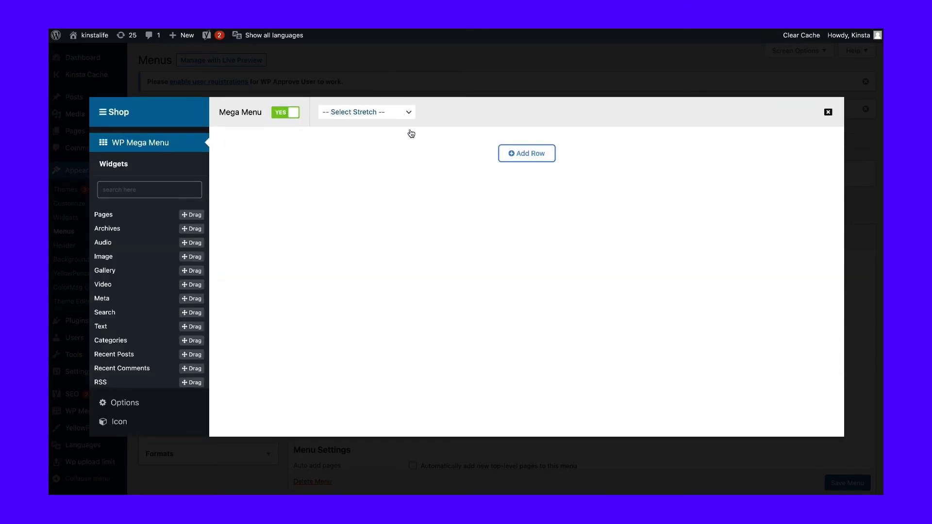
left_click(521, 155)
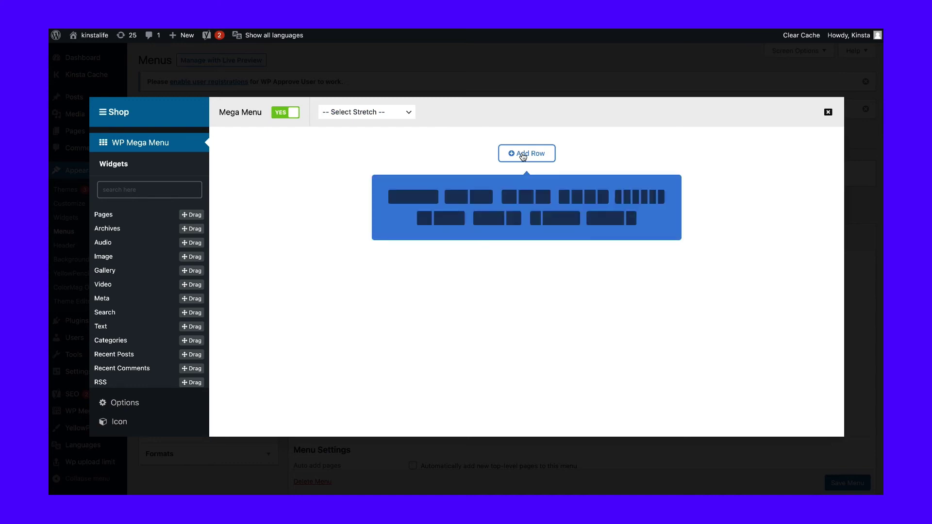
left_click(410, 201)
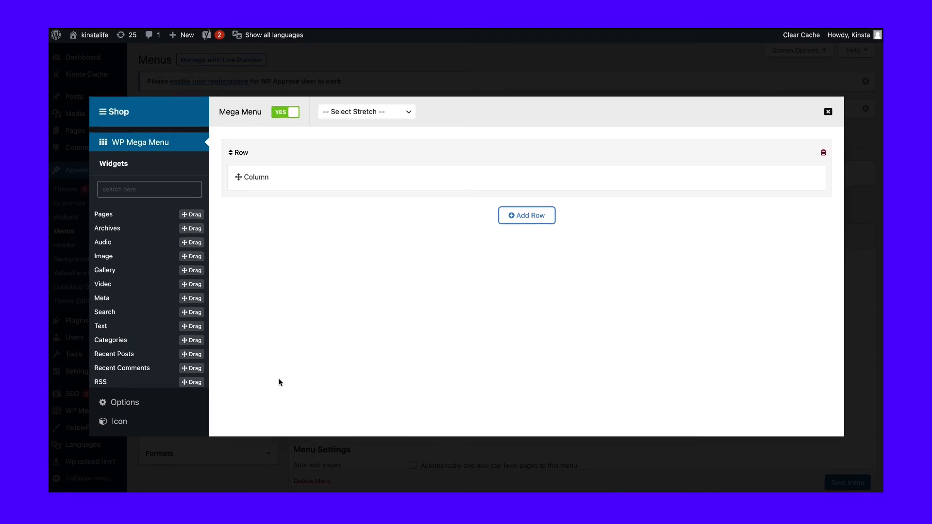
- Upload the office desk photo as the Shop dropdown's background image under Options
left_click(125, 405)
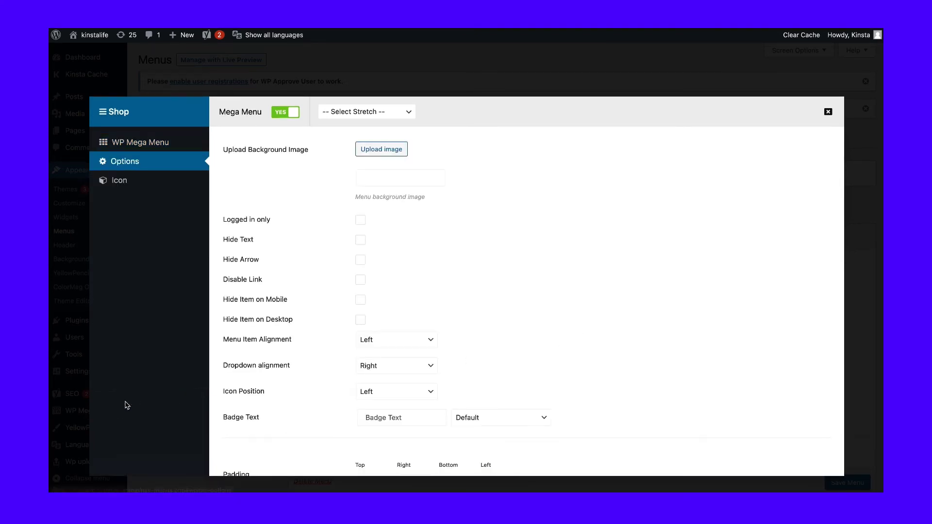
scroll(234, 160, "down", 1)
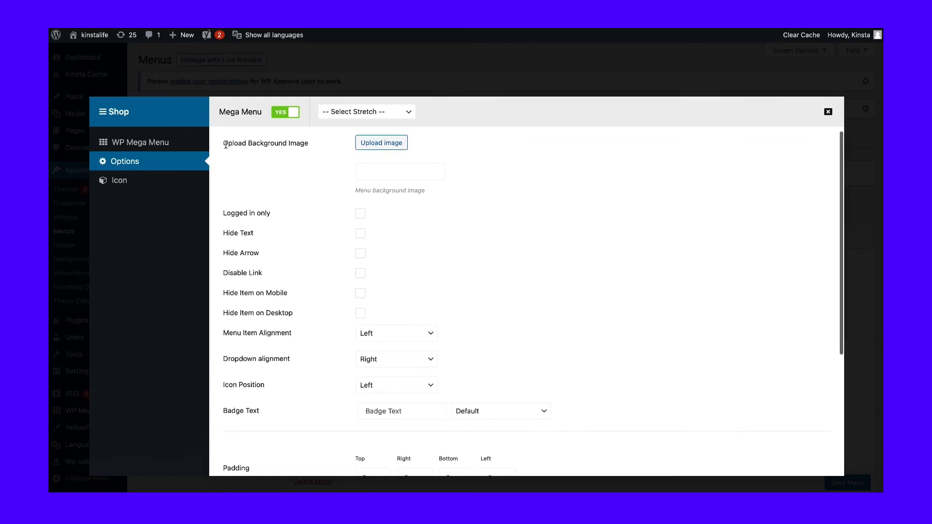
left_click(387, 142)
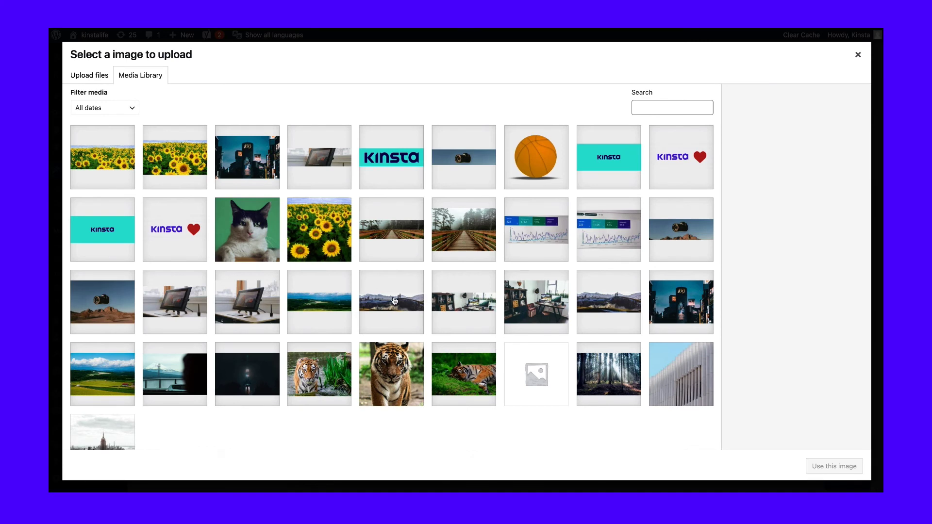
left_click(476, 309)
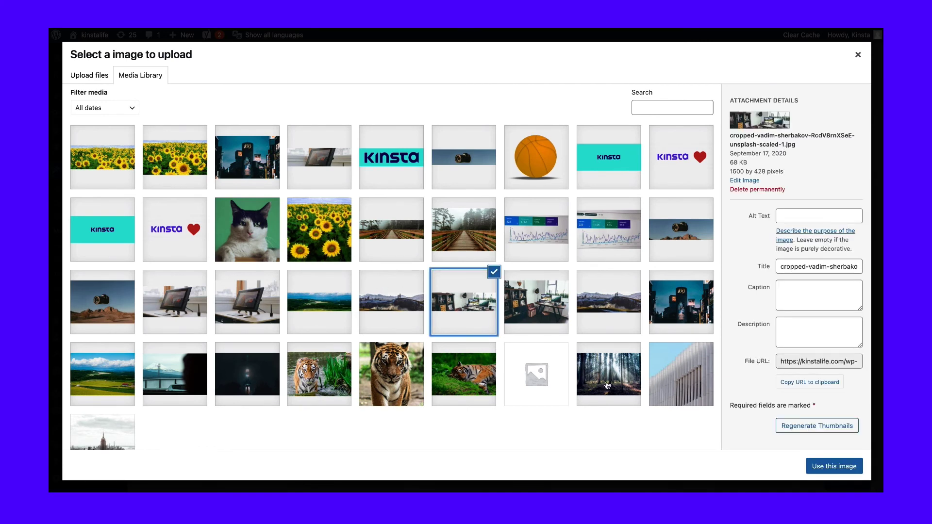
left_click(824, 466)
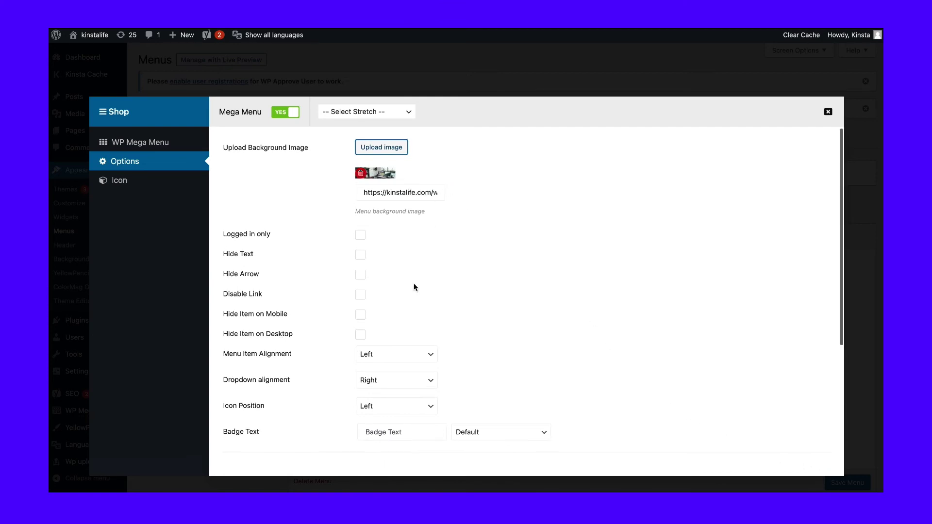
scroll(414, 287, "down", 2)
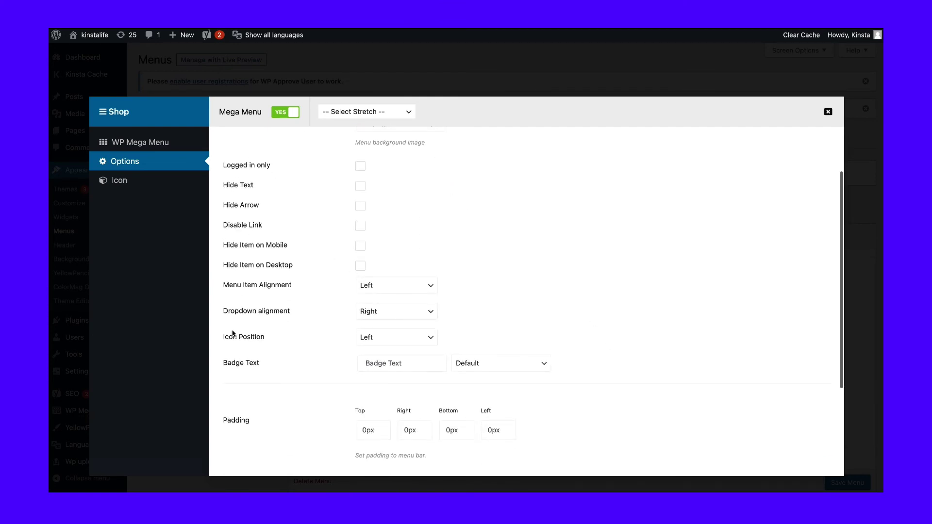
scroll(500, 301, "down", 4)
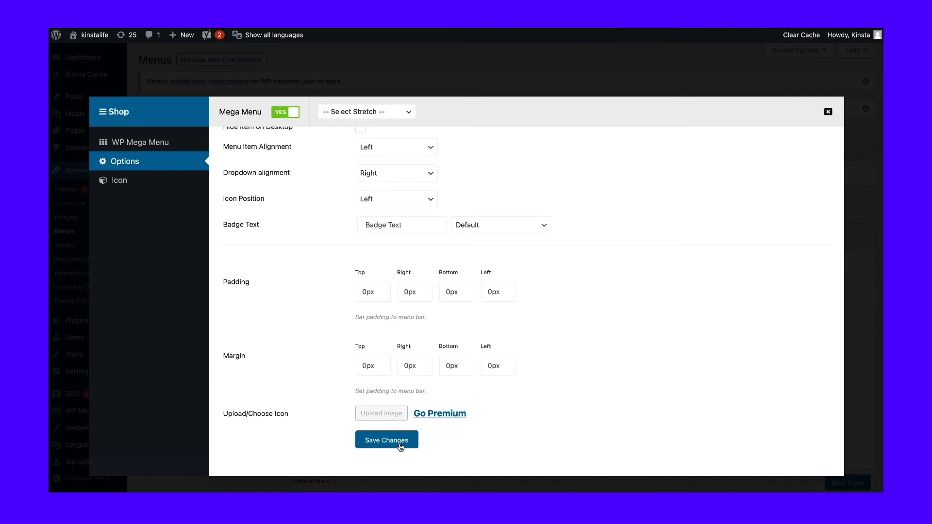
- Save the Shop mega menu options and close the settings window
left_click(400, 446)
left_click(828, 112)
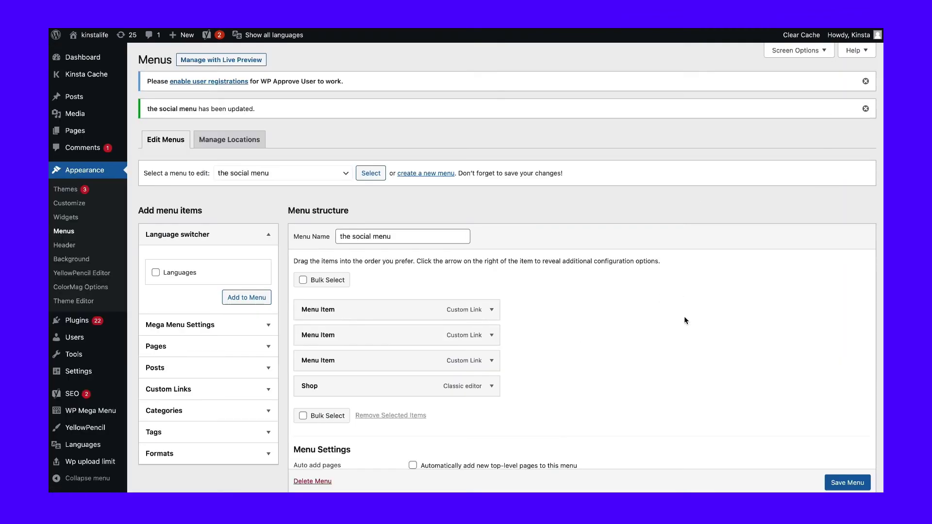
scroll(684, 316, "down", 1)
scroll(832, 483, "down", 1)
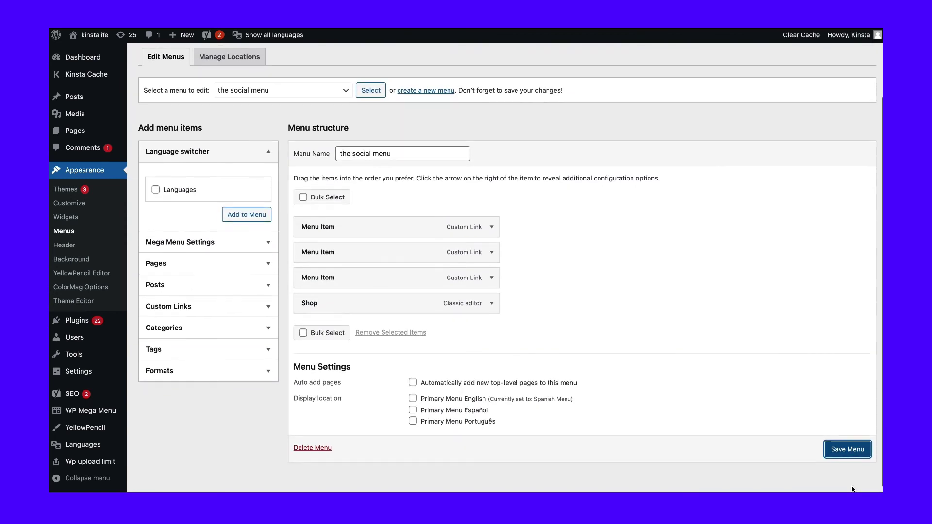
- Save the social menu after closing the Shop mega menu settings
left_click(845, 453)
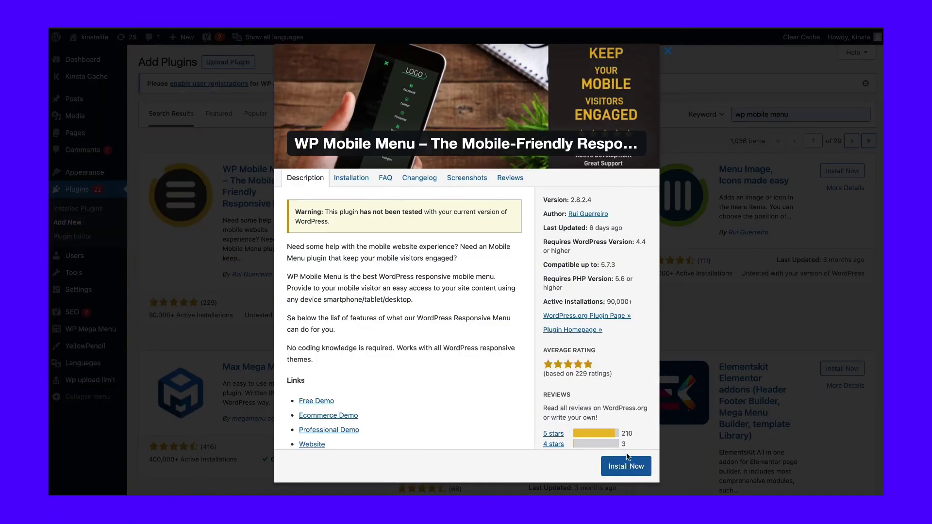
- Install WP Mobile Menu from Add Plugins and activate it
left_click(626, 465)
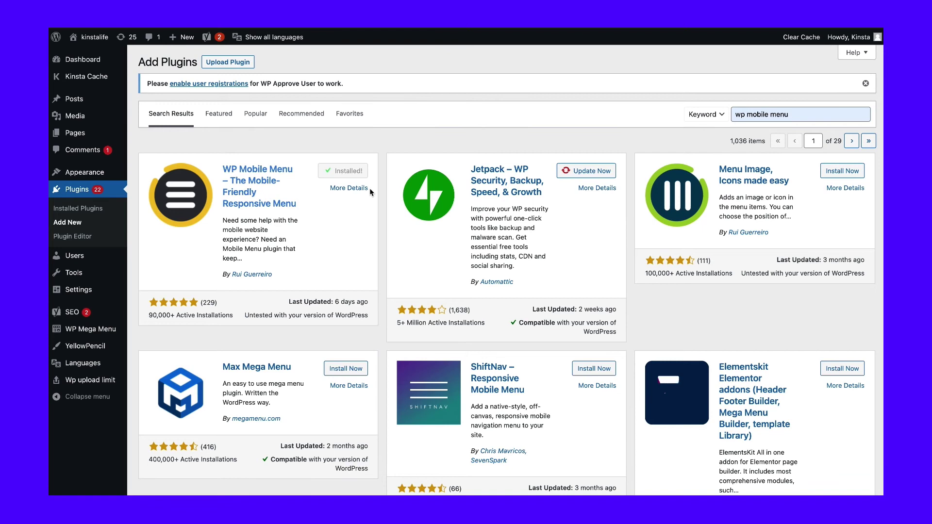
left_click(355, 173)
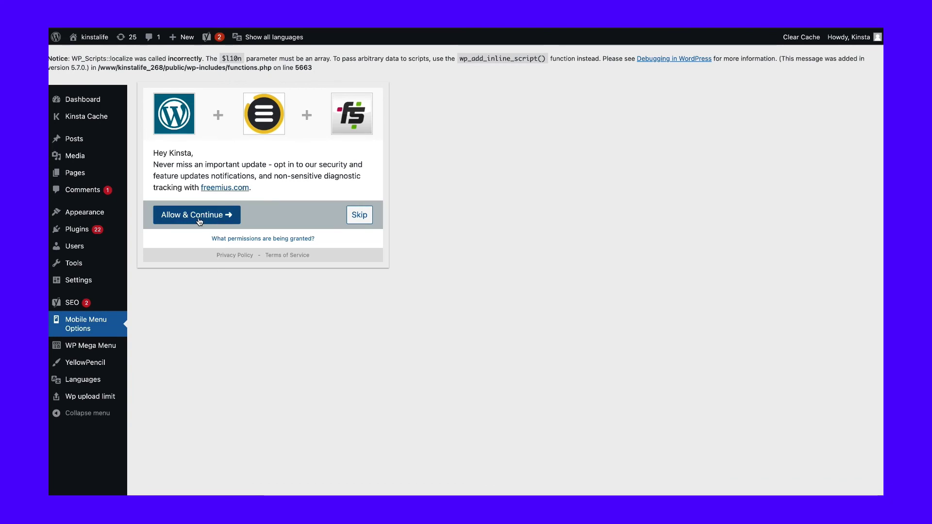
- Allow & Continue on WP Mobile Menu's update-notification and tracking opt-in
left_click(199, 222)
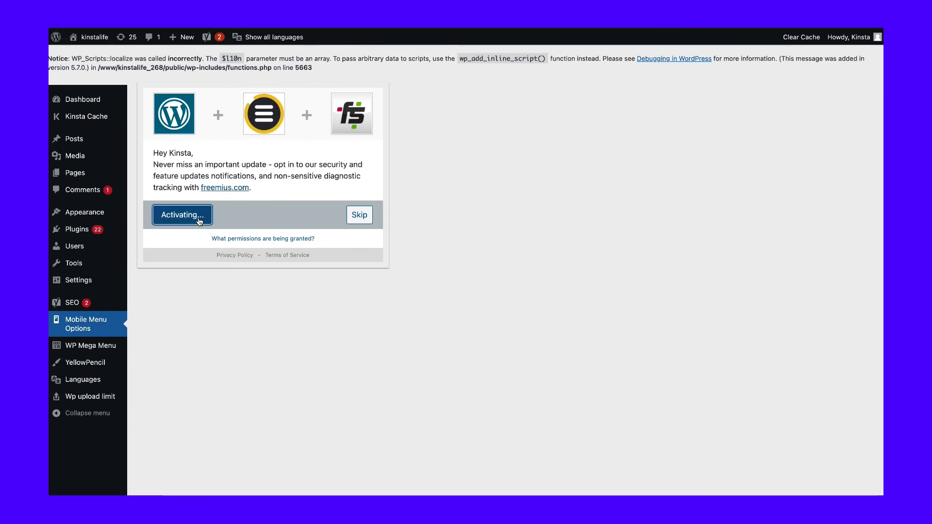